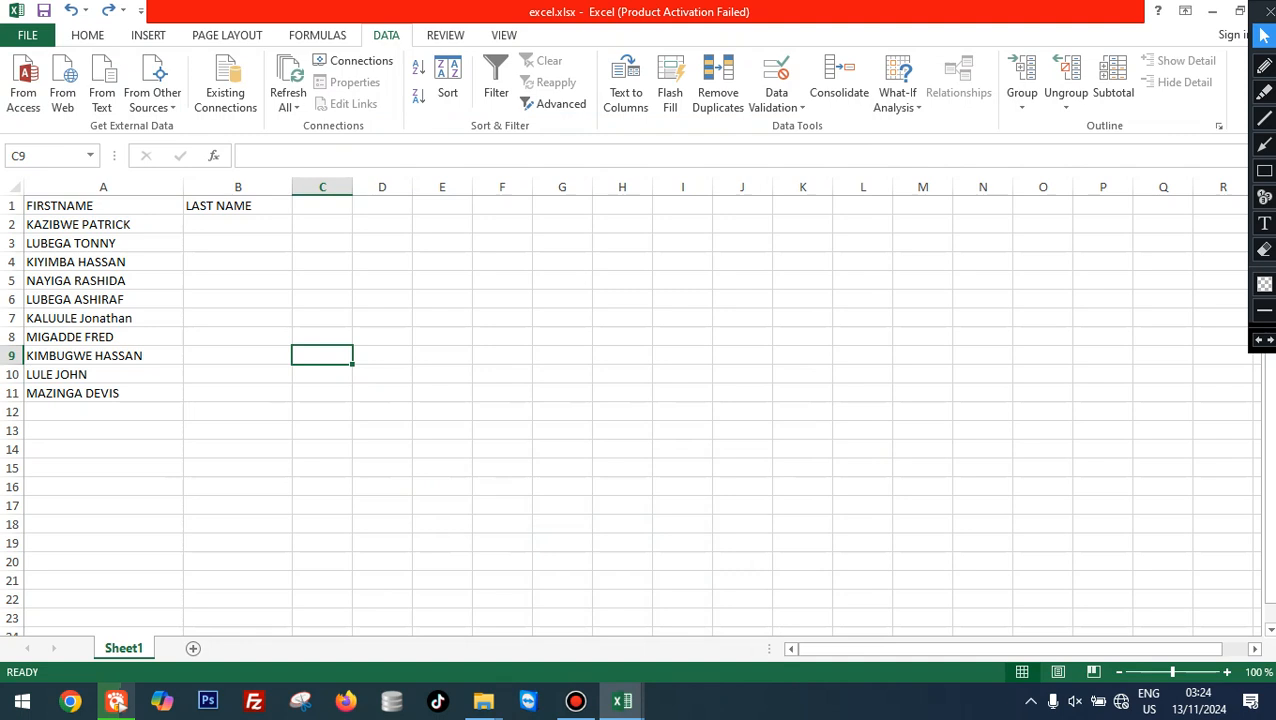
Select the names in A2:A11, and mark the DATA heading and the Text to Columns command with red arrows
{"action": "left_click_drag", "start_coordinate": [78, 224], "coordinate": [78, 393]}
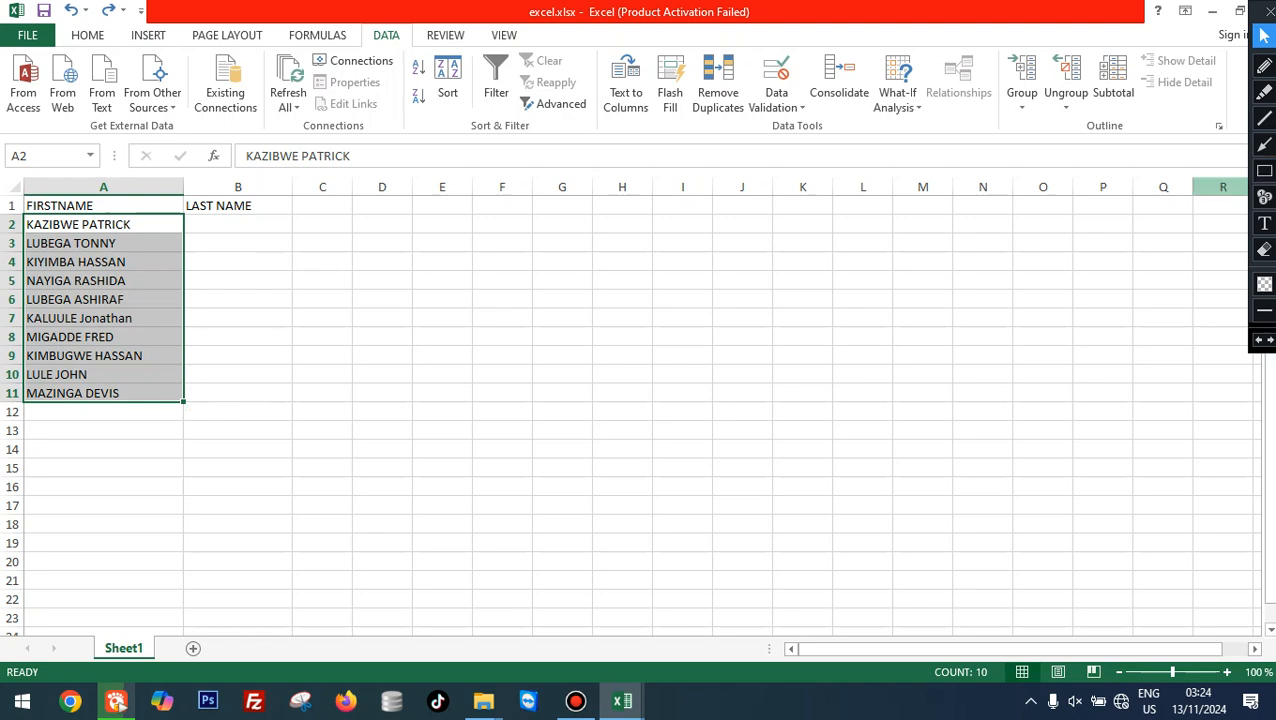
{"action": "left_click", "coordinate": [1264, 145]}
{"action": "left_click_drag", "start_coordinate": [486, 255], "coordinate": [400, 44]}
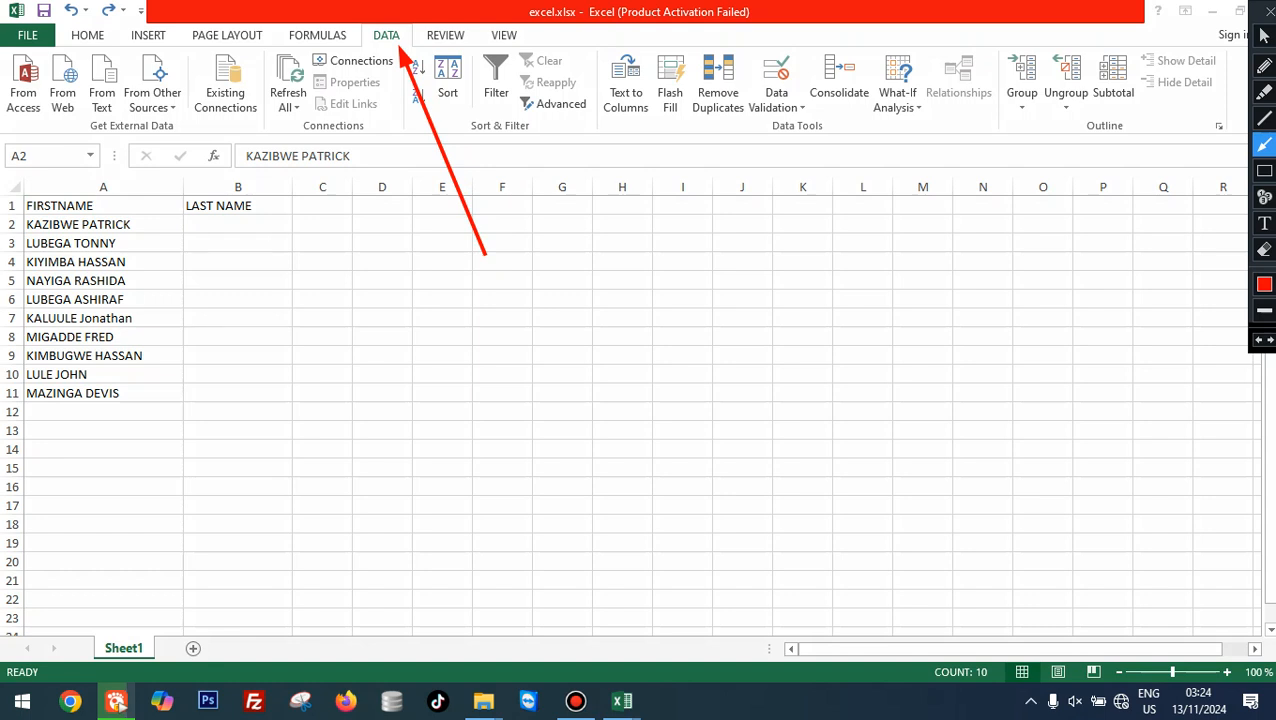
{"action": "left_click", "coordinate": [1264, 35]}
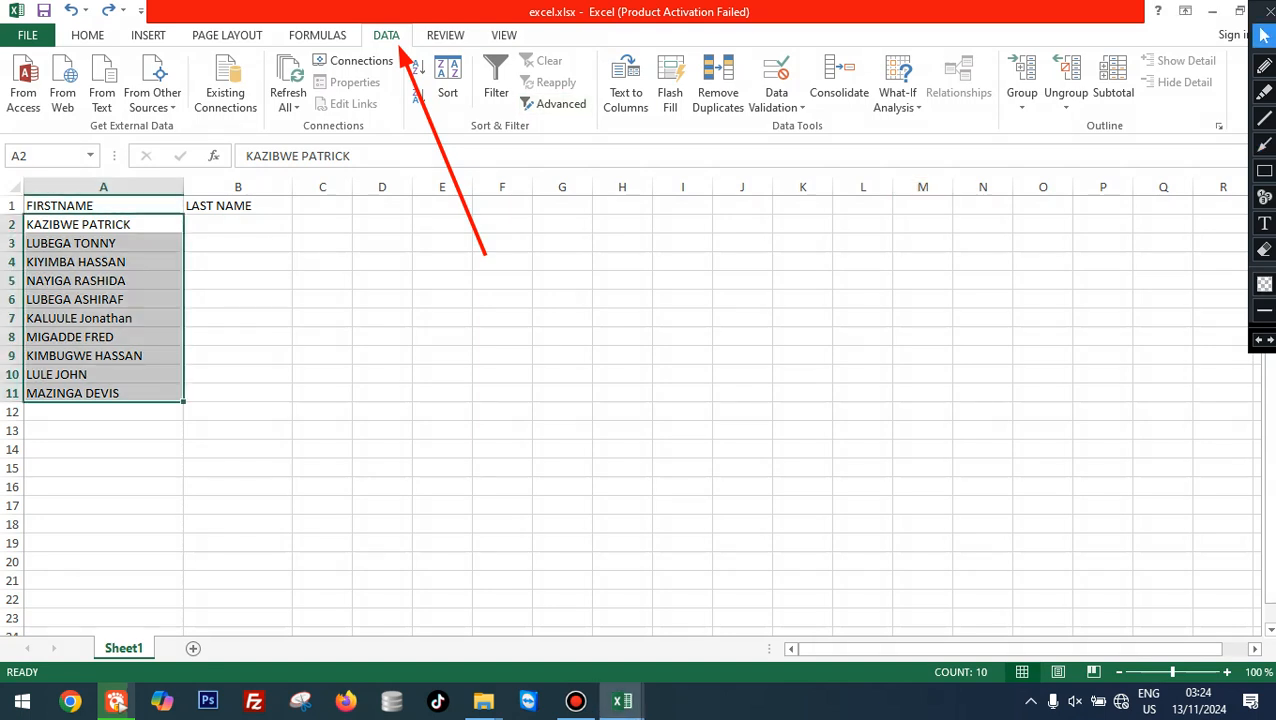
{"action": "left_click", "coordinate": [1264, 145]}
{"action": "left_click_drag", "start_coordinate": [783, 303], "coordinate": [645, 126]}
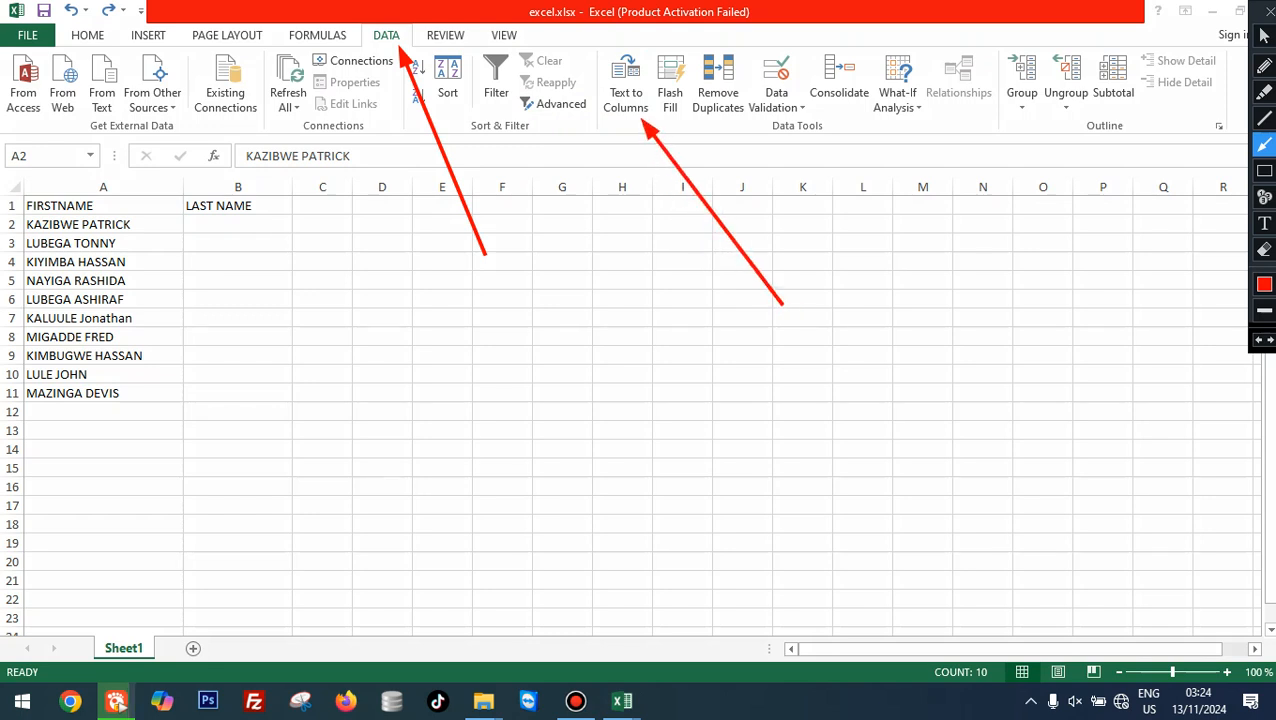
{"action": "left_click", "coordinate": [1264, 35]}
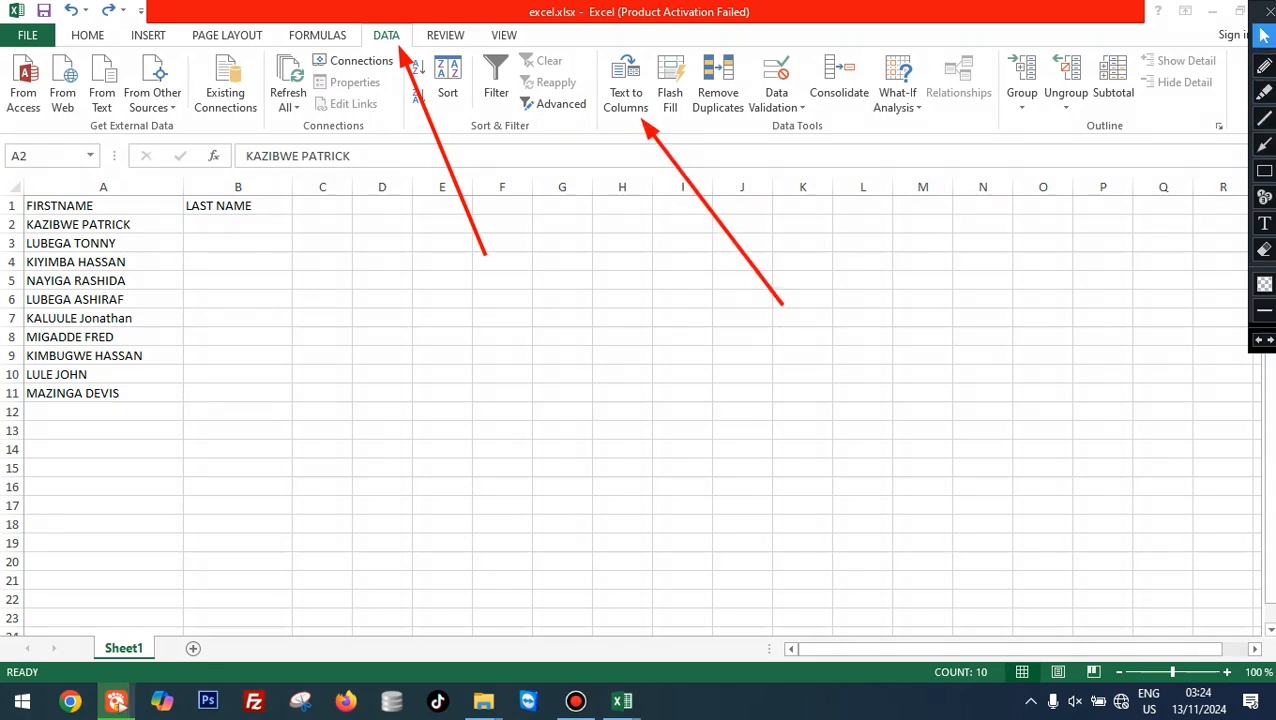
Start Text to Columns on the selected names and continue with the Delimited data type, marking that option with a red arrow
{"action": "left_click", "coordinate": [626, 90]}
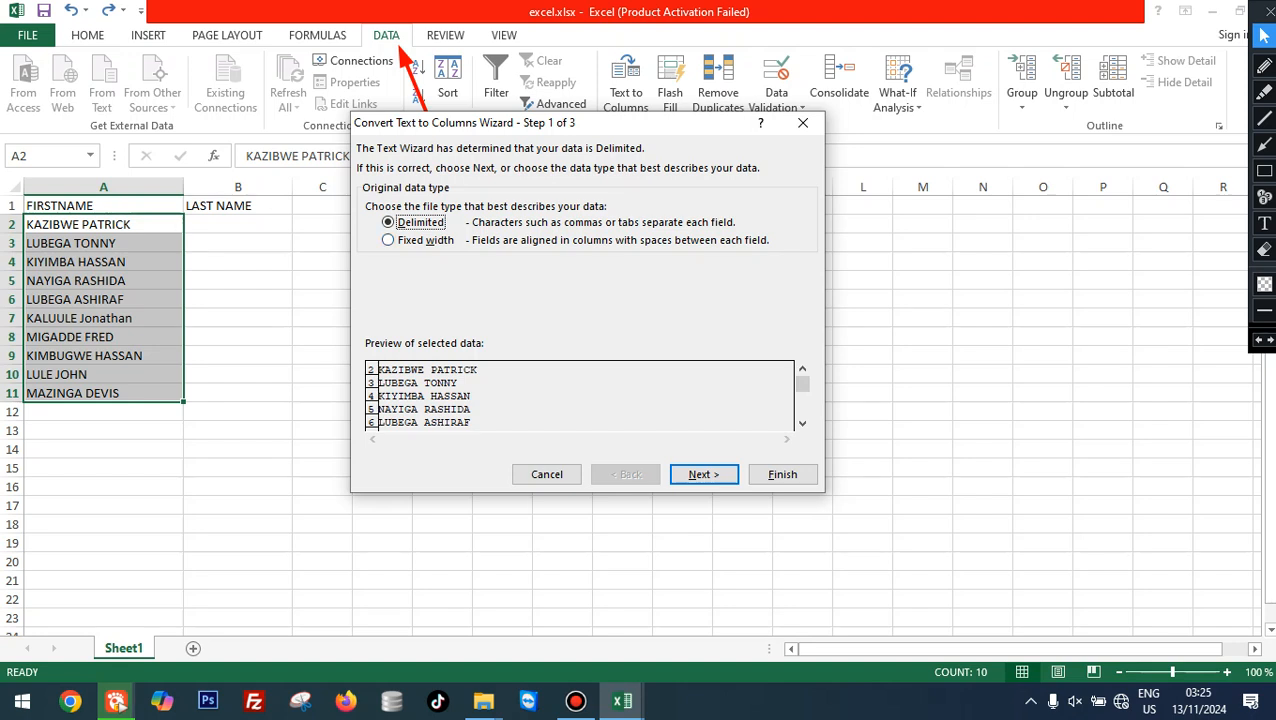
{"action": "left_click", "coordinate": [1264, 145]}
{"action": "left_click_drag", "start_coordinate": [783, 303], "coordinate": [645, 125]}
{"action": "left_click_drag", "start_coordinate": [367, 325], "coordinate": [391, 232]}
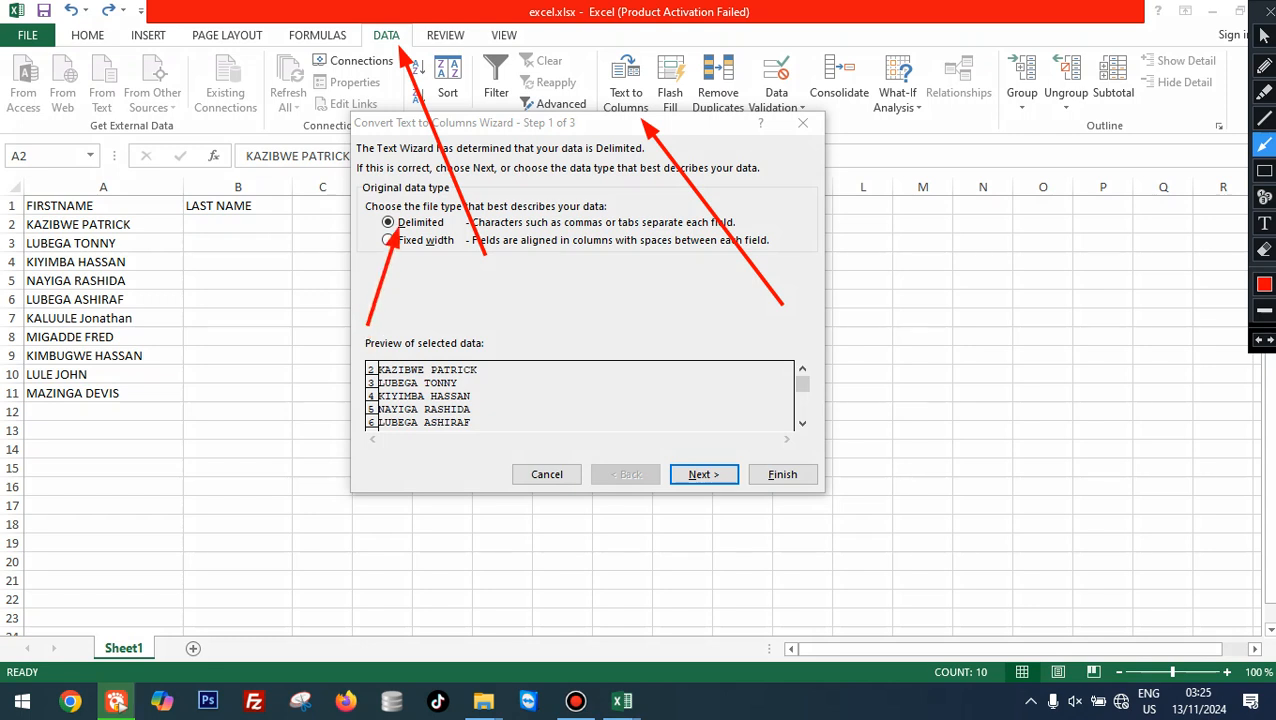
{"action": "left_click", "coordinate": [1264, 35]}
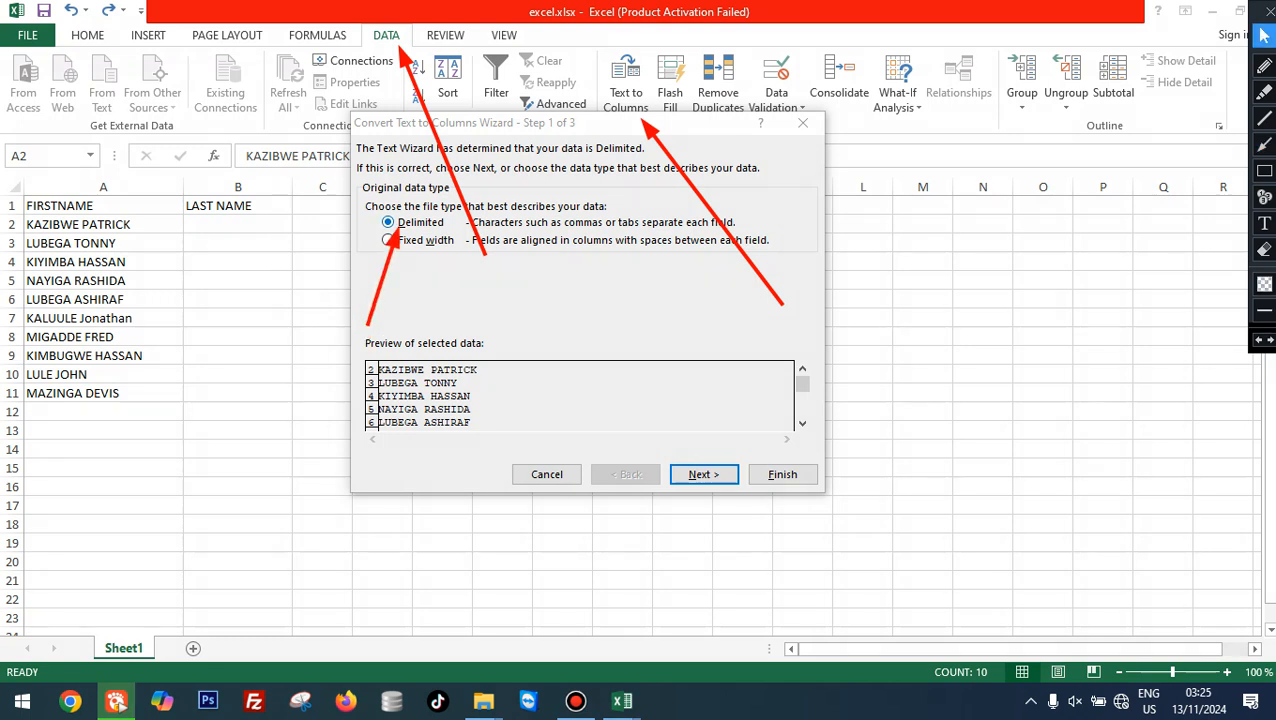
{"action": "left_click", "coordinate": [389, 222]}
{"action": "key", "text": "Return"}
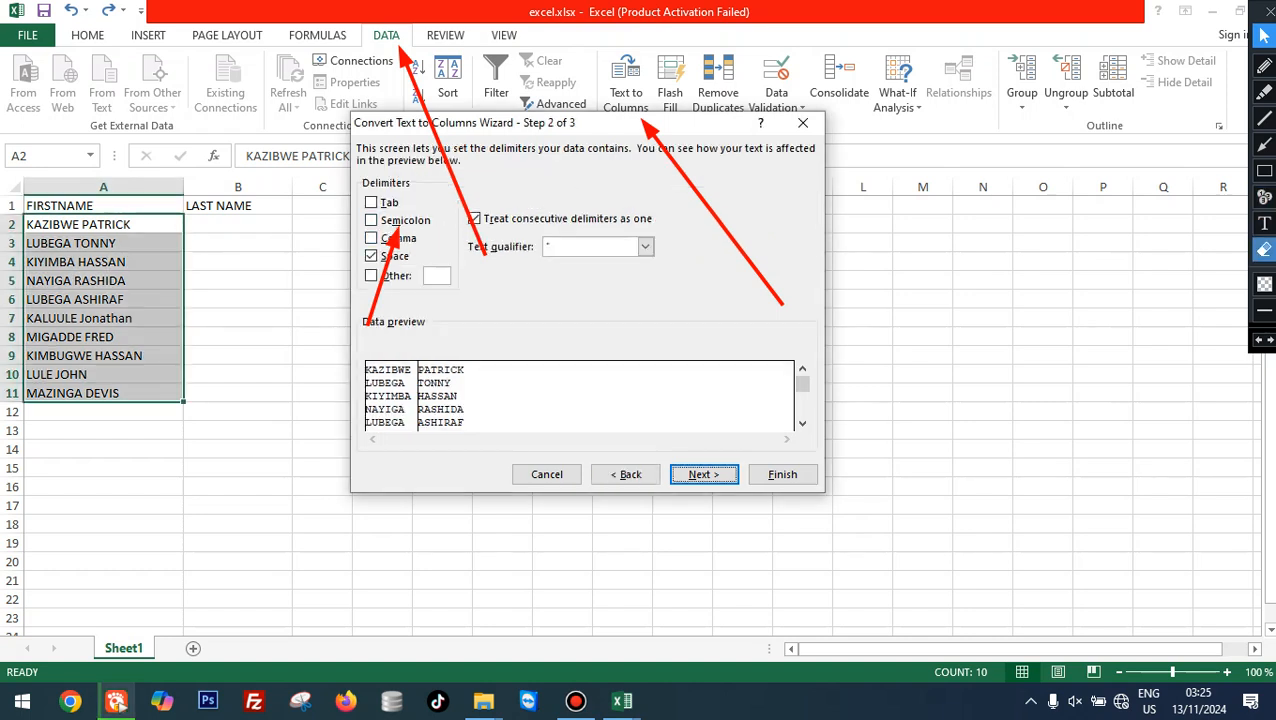
Erase the red arrow drawn over the wizard's delimiter options
{"action": "left_click", "coordinate": [1264, 249]}
{"action": "left_click_drag", "start_coordinate": [396, 232], "coordinate": [410, 344]}
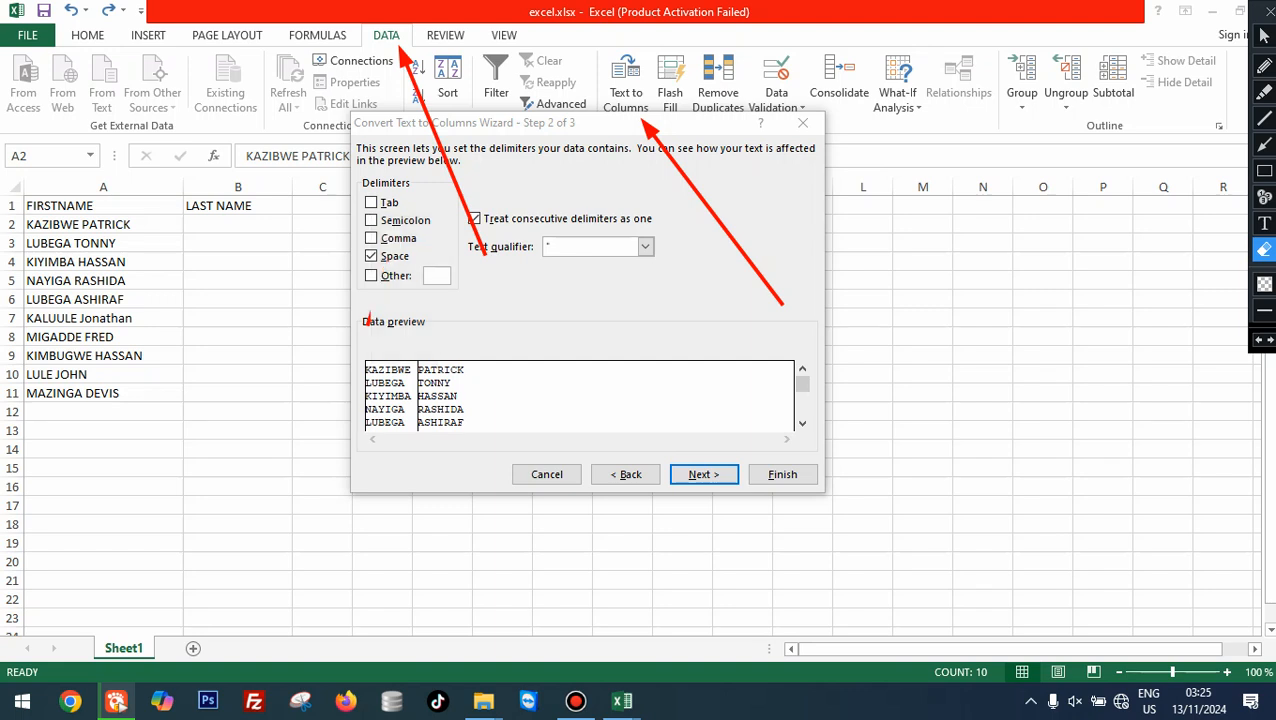
{"action": "left_click", "coordinate": [368, 320]}
{"action": "left_click", "coordinate": [1264, 145]}
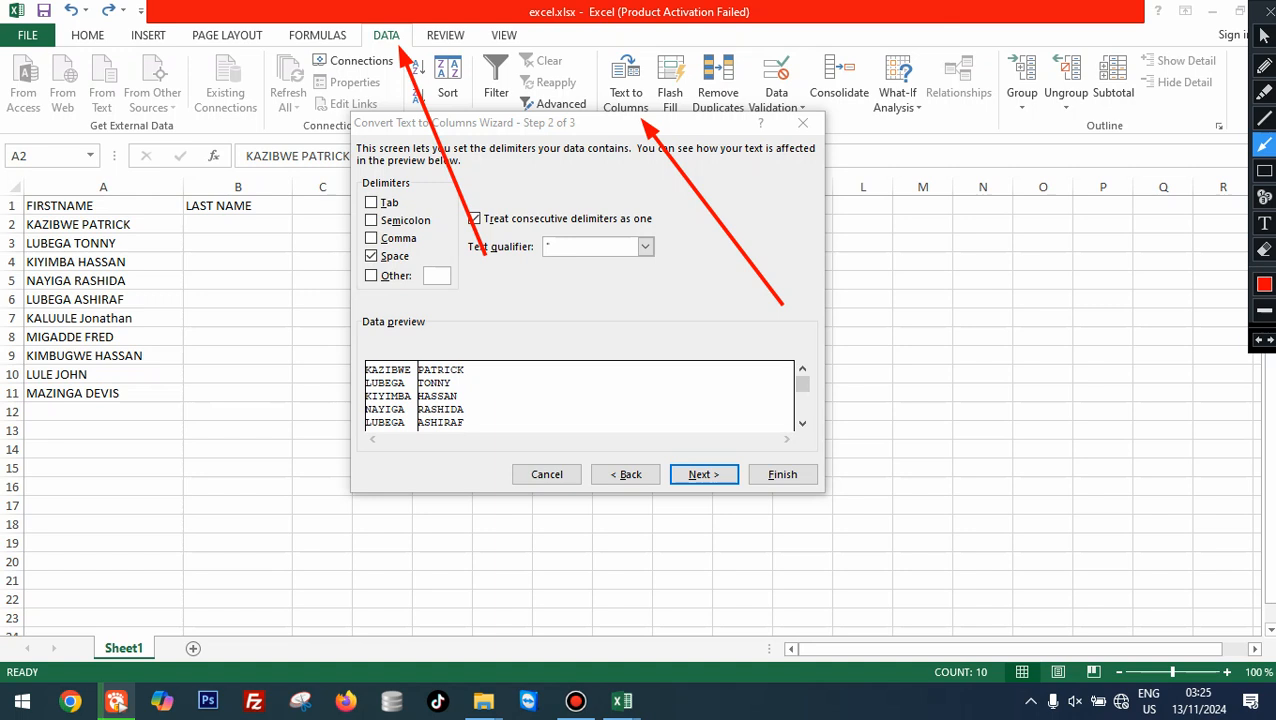
{"action": "left_click", "coordinate": [1264, 36]}
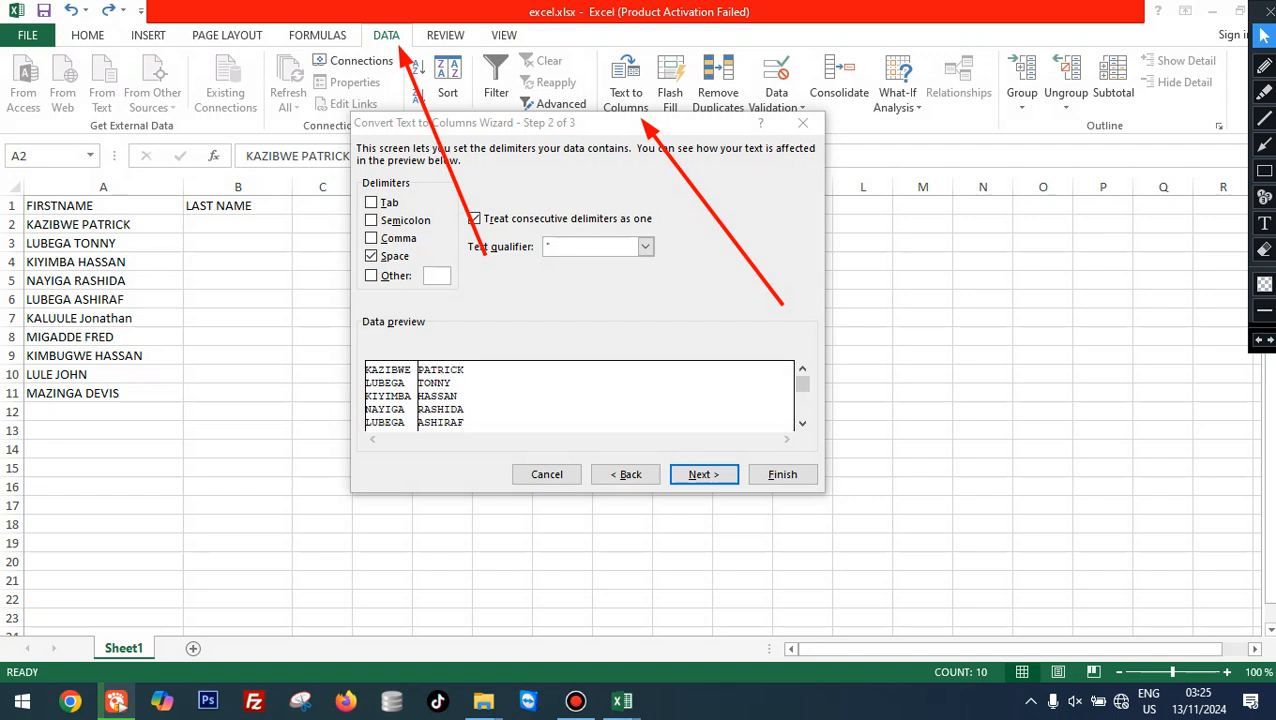
Split the names using Space as the delimiter, keeping the General format and $A$2 as the destination
{"action": "left_click", "coordinate": [371, 256]}
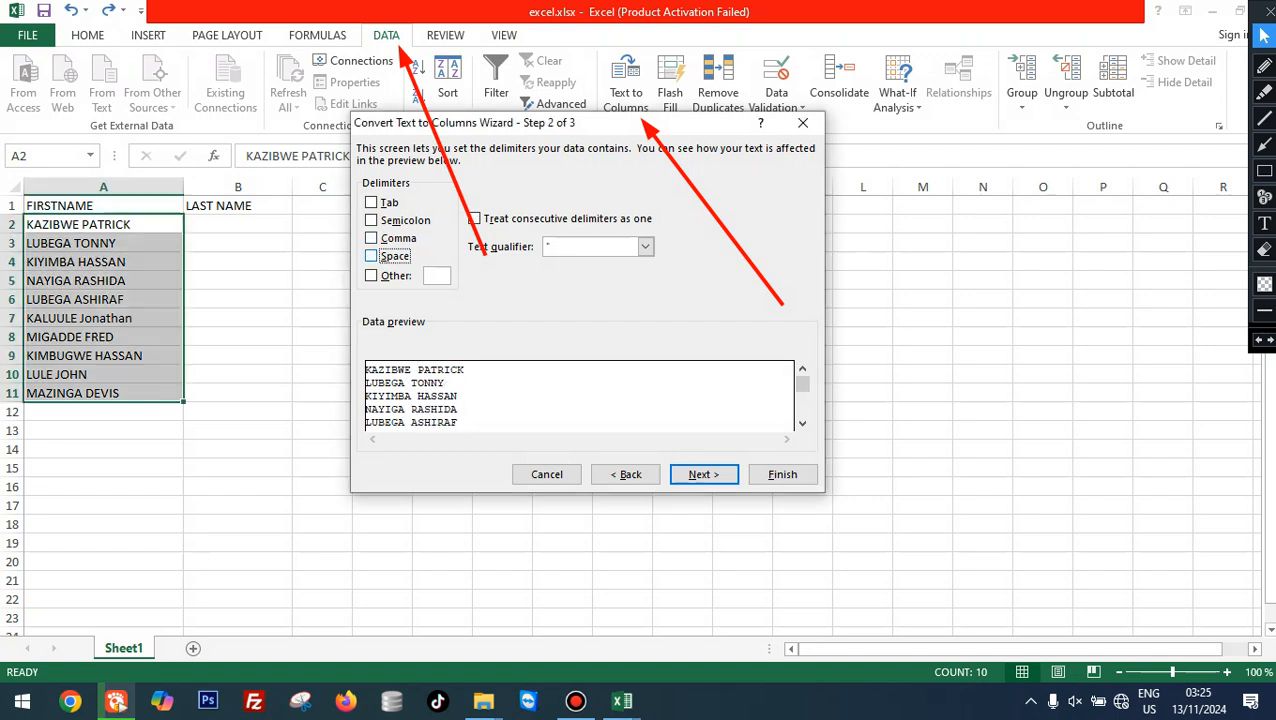
{"action": "key", "text": "space"}
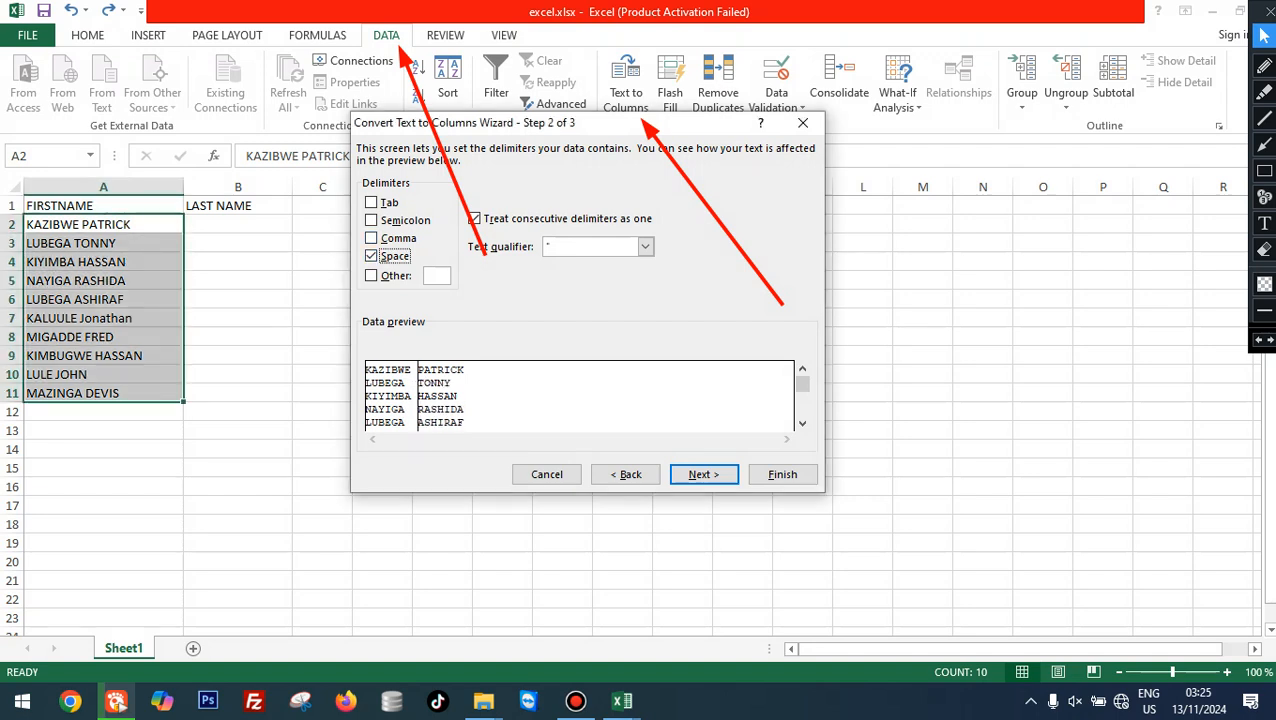
{"action": "key", "text": "Return"}
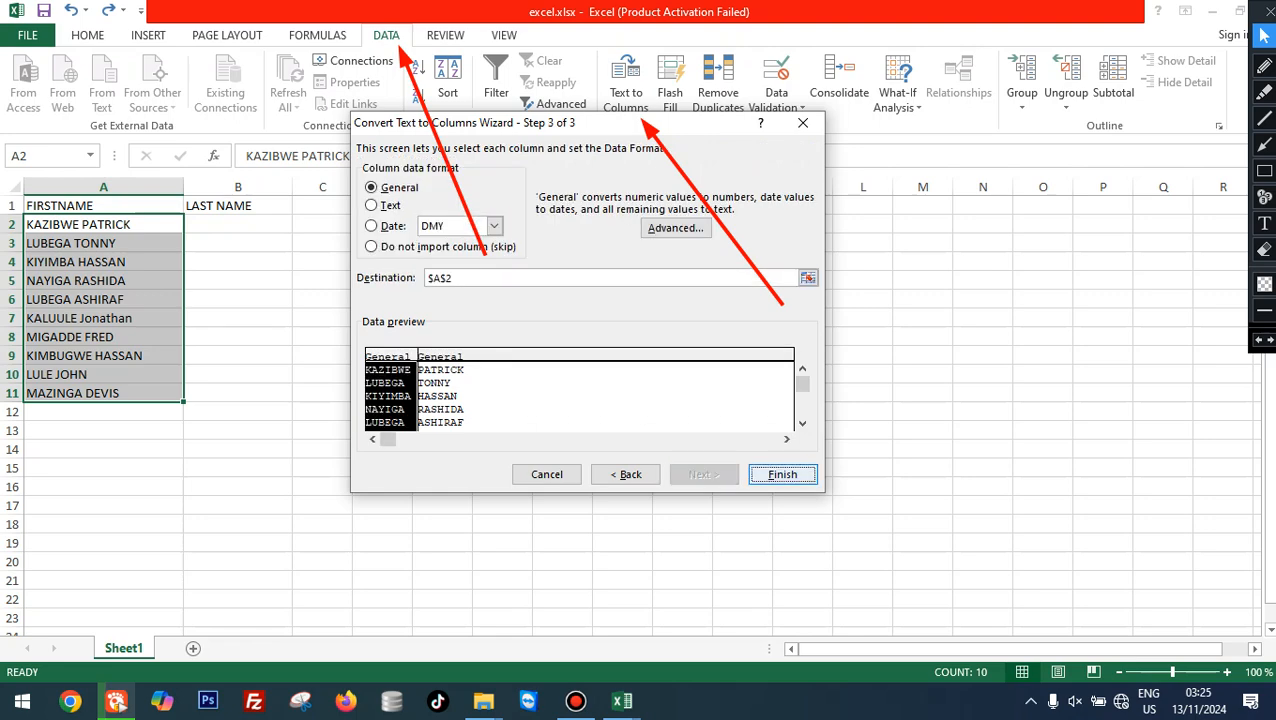
{"action": "key", "text": "Return"}
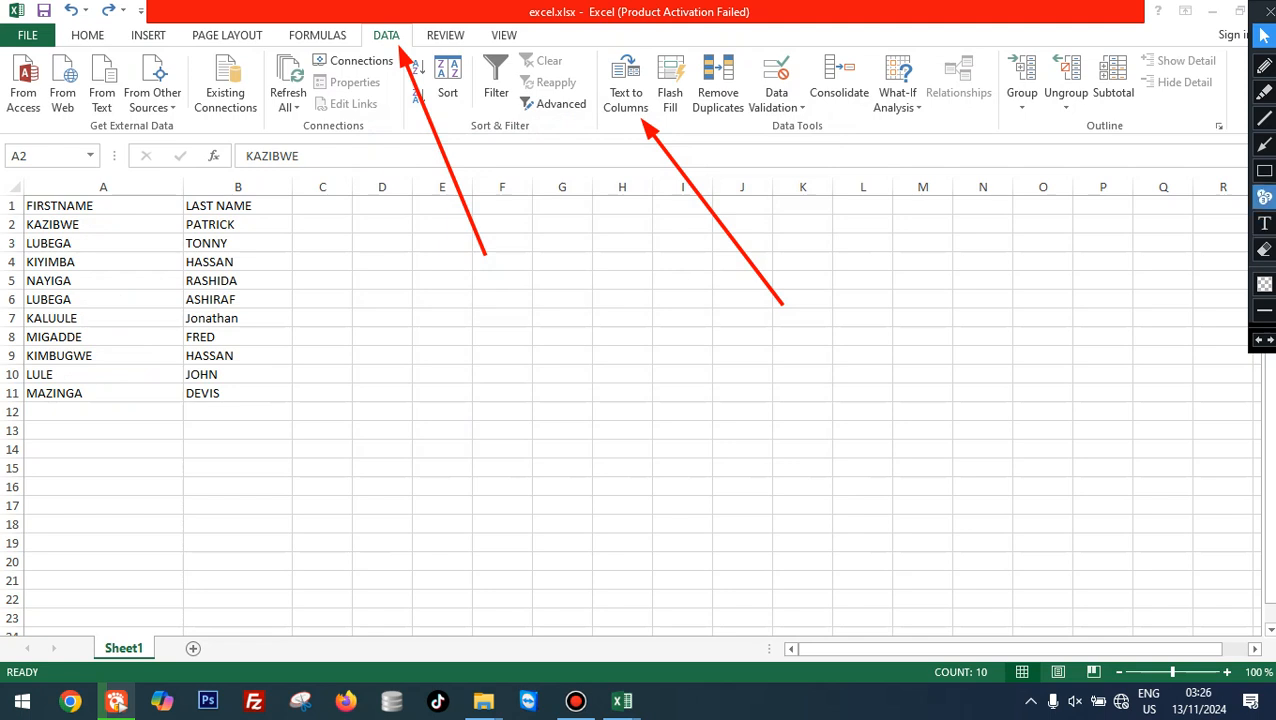
Erase the two remaining red arrows over the worksheet
{"action": "left_click", "coordinate": [1264, 249]}
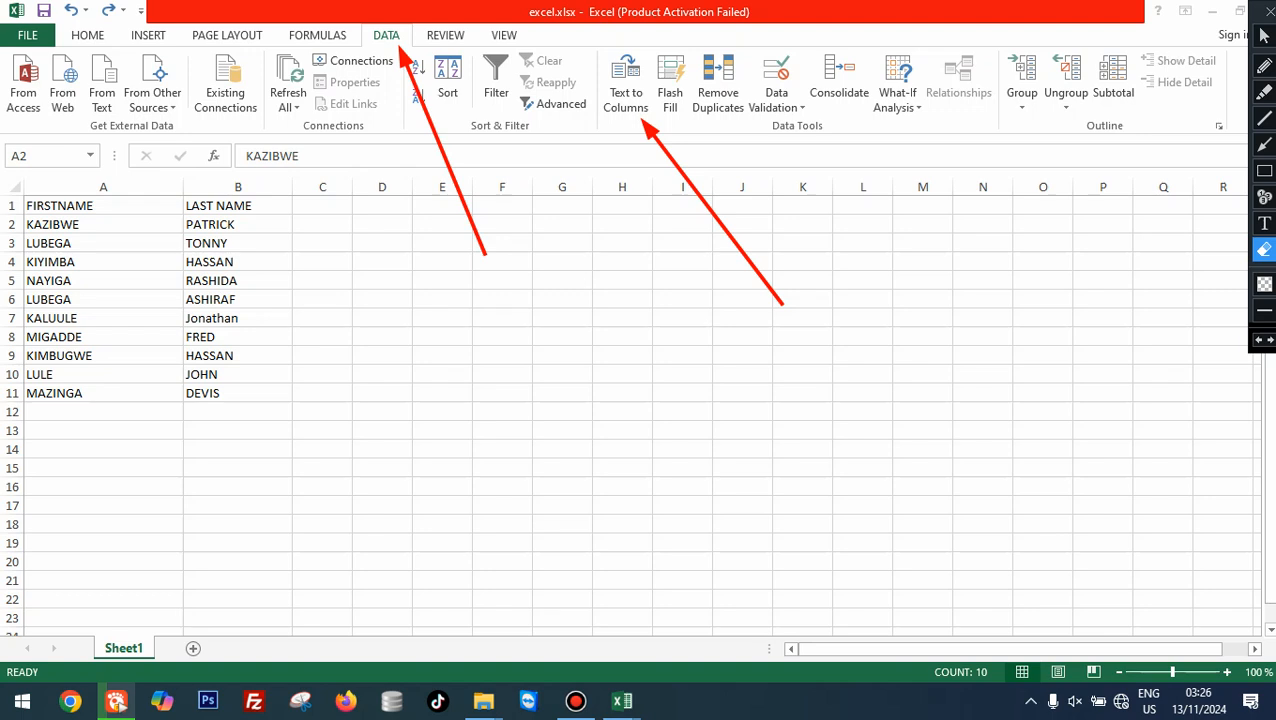
{"action": "mouse_move", "coordinate": [369, 28]}
{"action": "left_mouse_down"}
{"action": "mouse_move", "coordinate": [840, 288]}
{"action": "mouse_move", "coordinate": [847, 331]}
{"action": "left_mouse_up"}
{"action": "left_click", "coordinate": [1264, 36]}
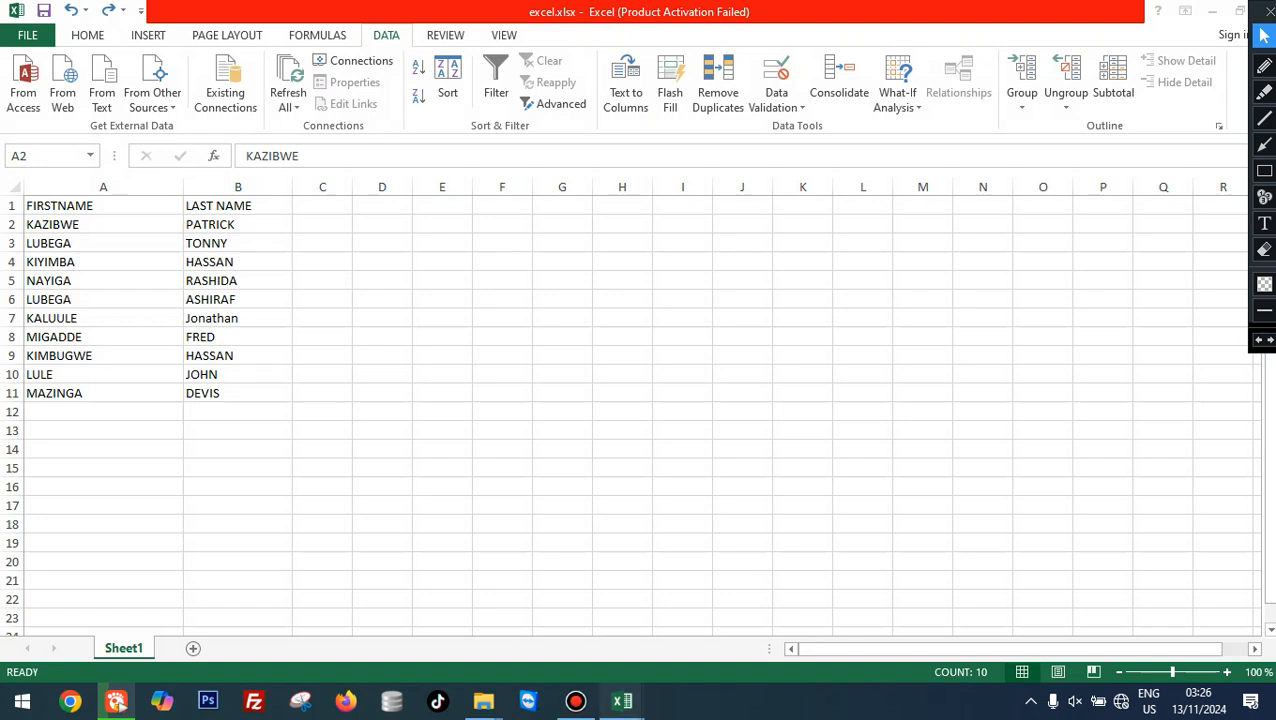
Switch to the Book1 workbook and select cell C2 under FULLNAME
{"action": "mouse_move", "coordinate": [621, 700]}
{"action": "left_click", "coordinate": [721, 621]}
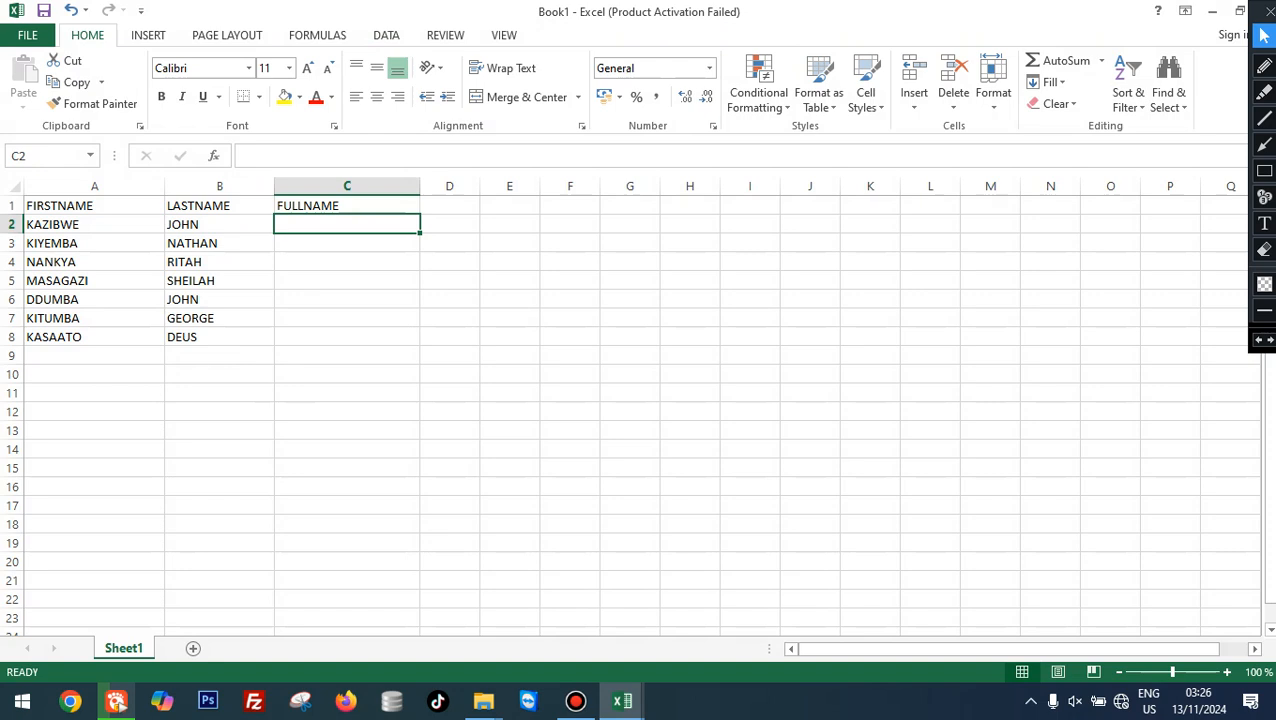
{"action": "key", "text": "Down"}
{"action": "key", "text": "Down"}
{"action": "key", "text": "Up"}
{"action": "key", "text": "Up"}
Join the first and last name in C2 with the formula =A2&B2
{"action": "type", "text": "="}
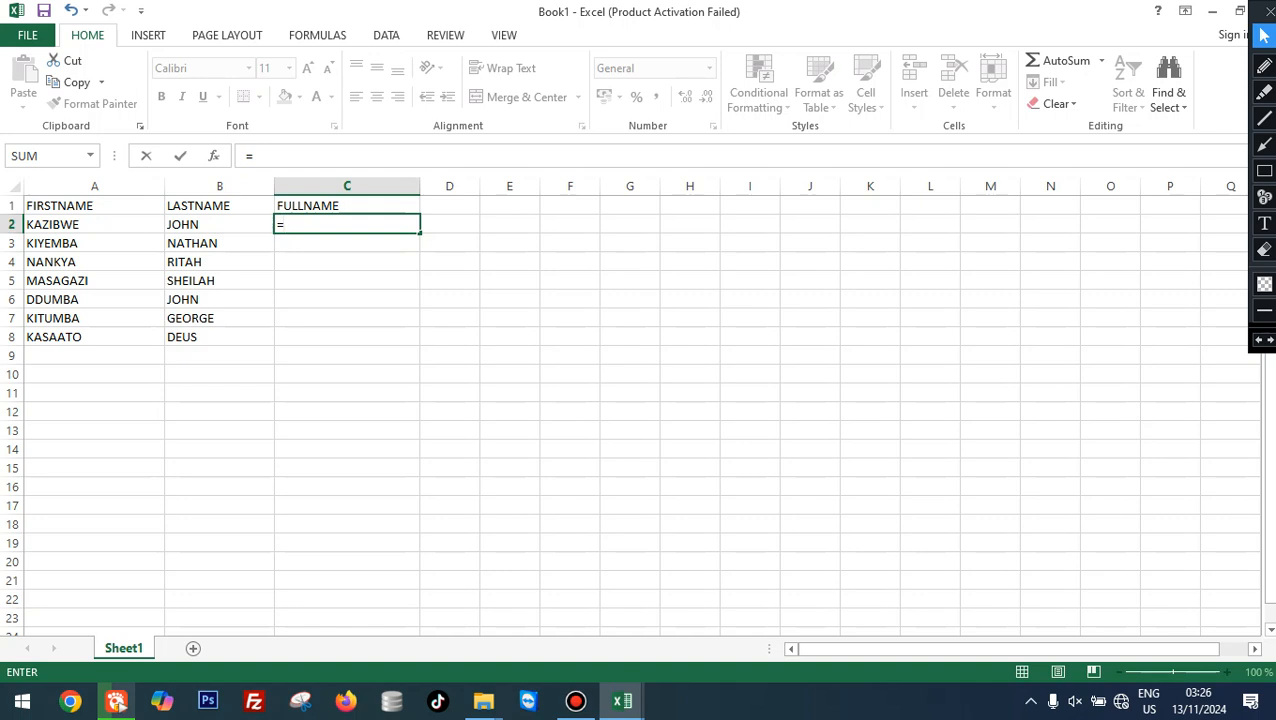
{"action": "type", "text": "A2"}
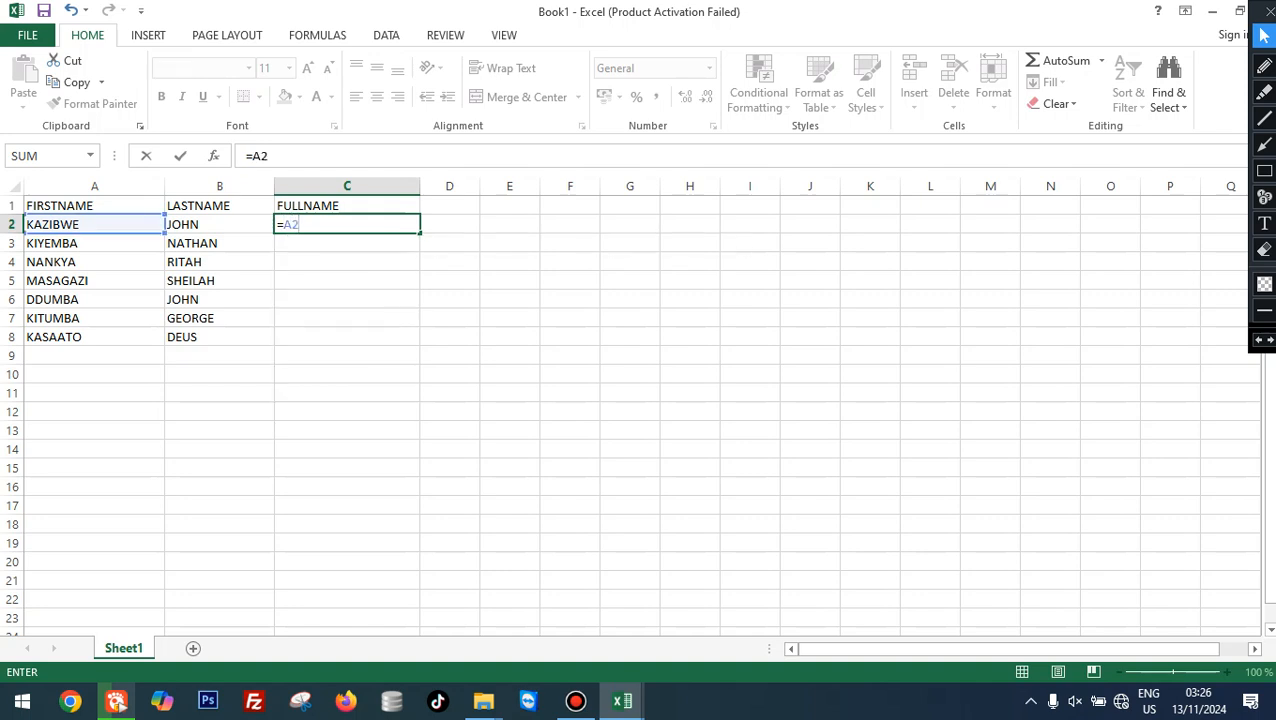
{"action": "type", "text": "&B2"}
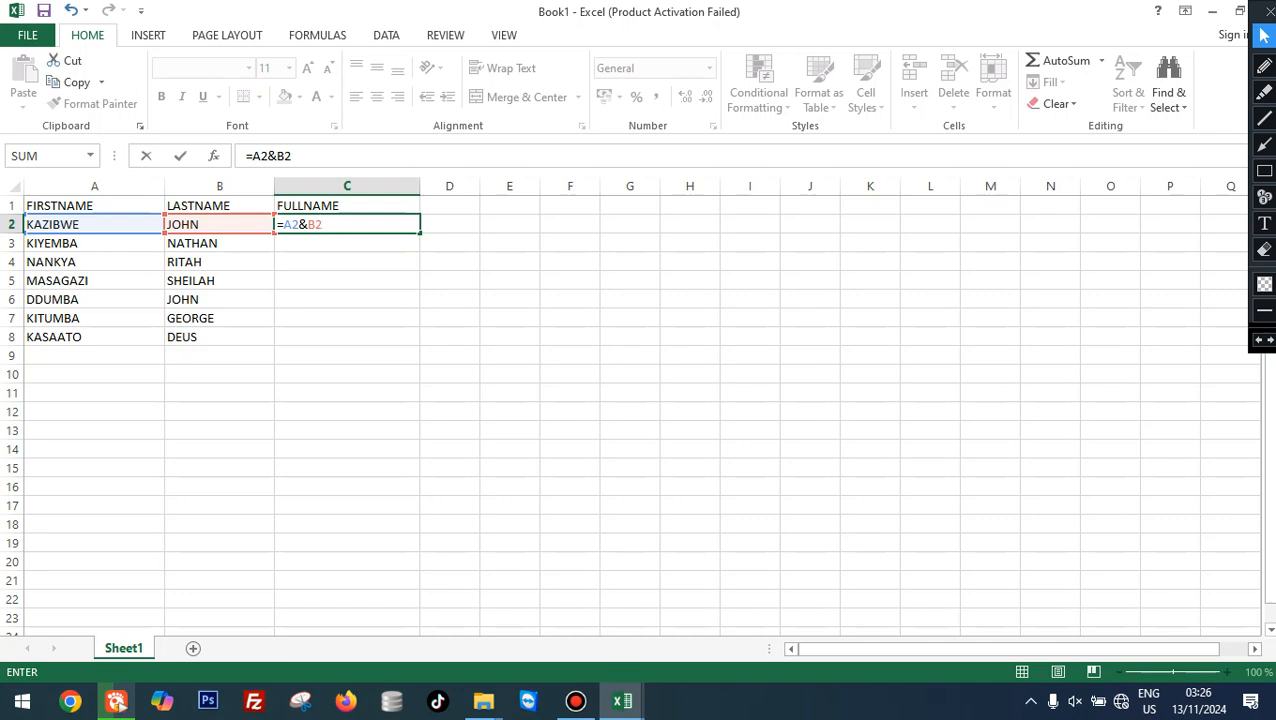
{"action": "key", "text": "Return"}
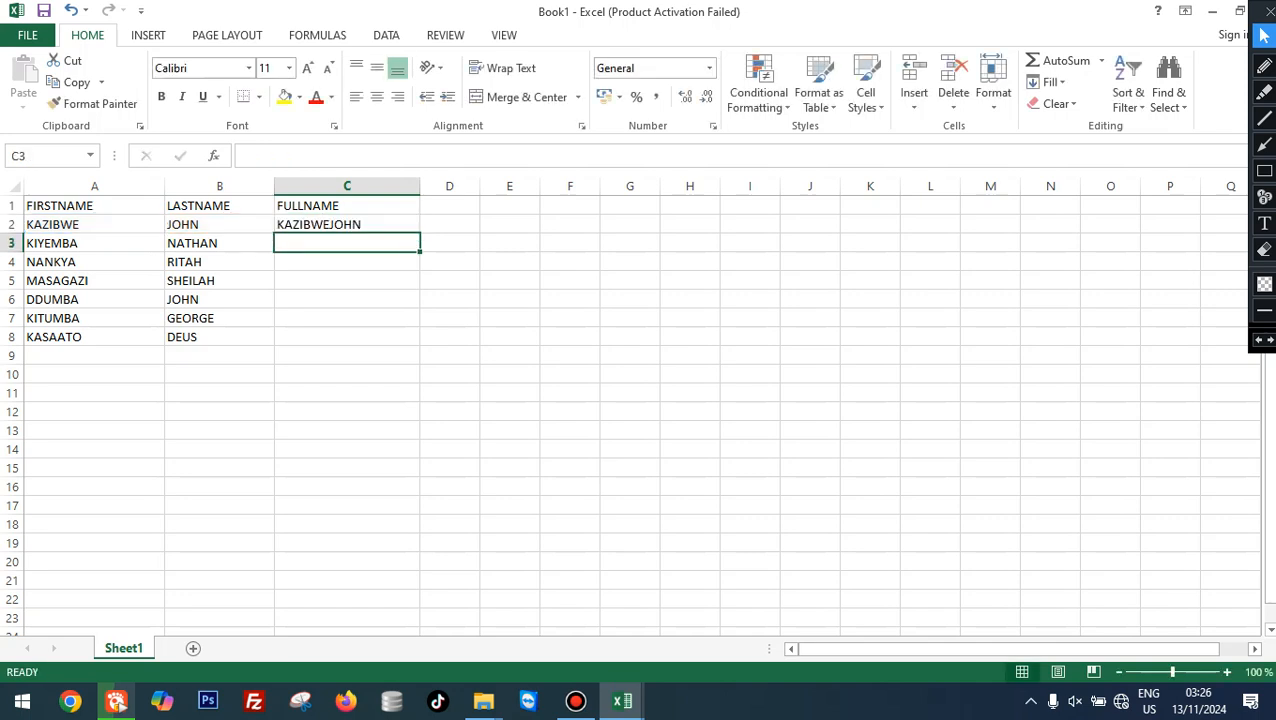
{"action": "key", "text": "Up"}
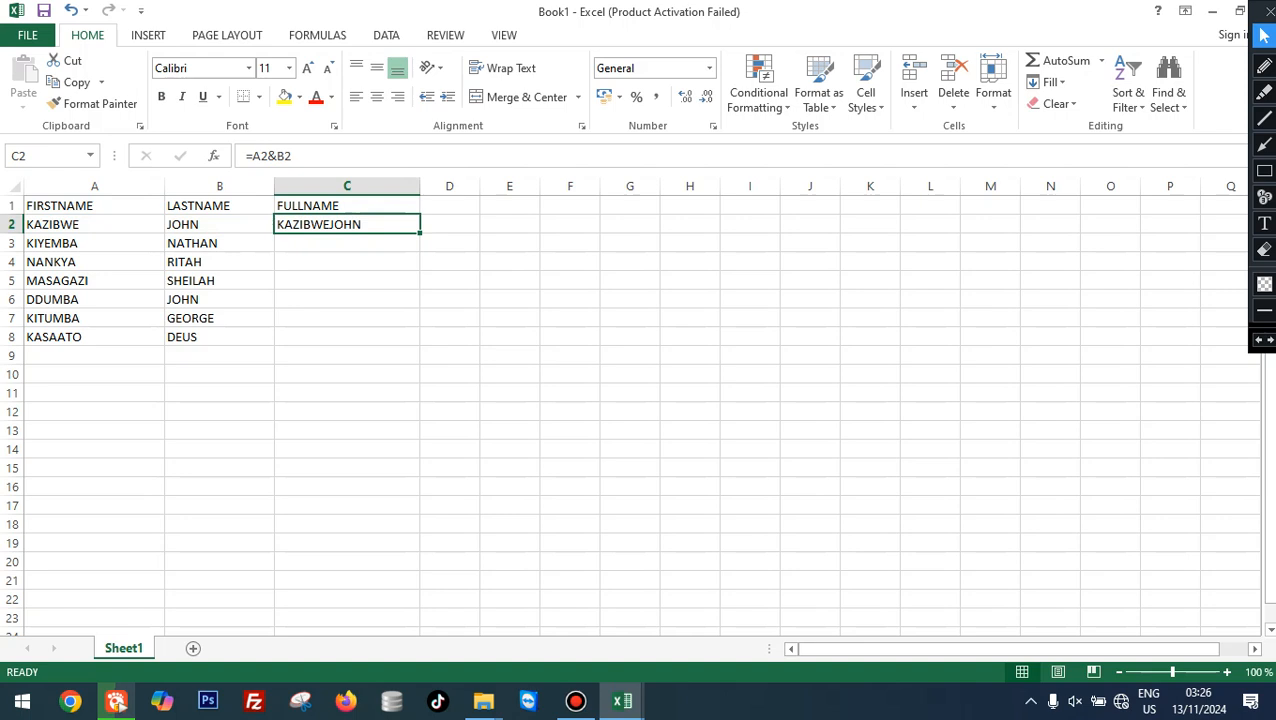
{"action": "key", "text": "Down"}
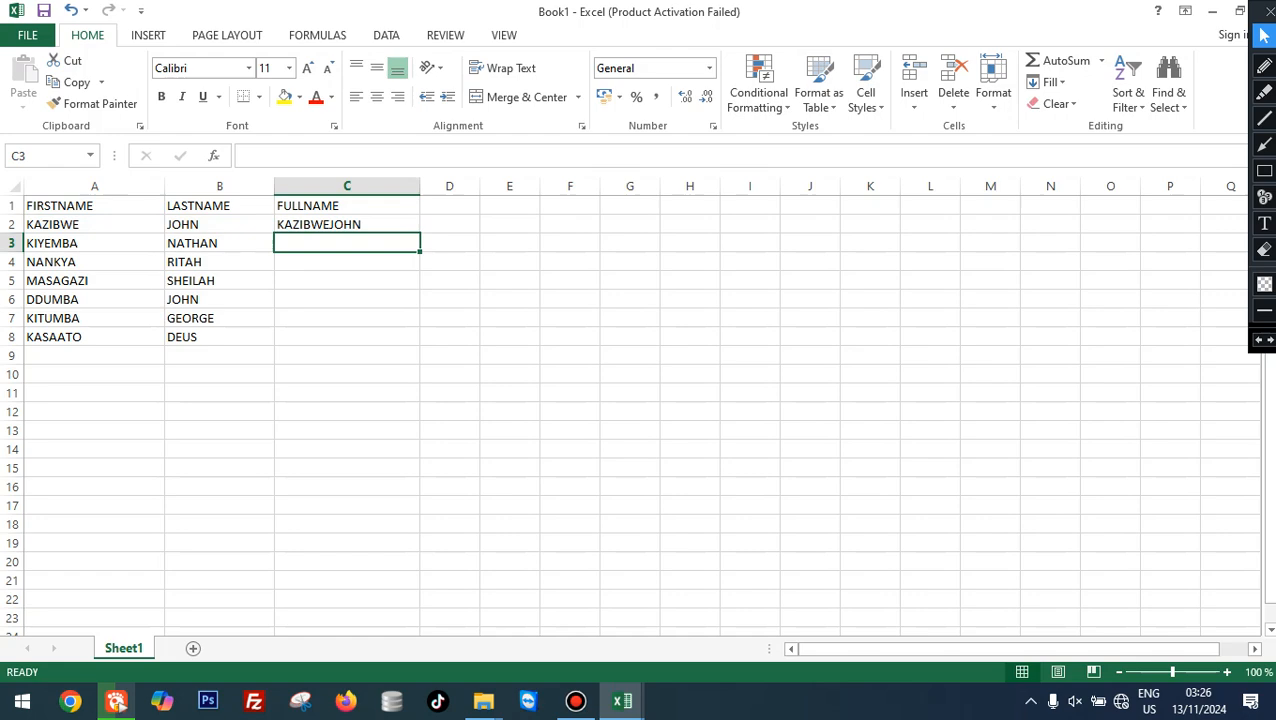
Replace the formula in C2 with =A2&" "&B2 and fill it down to C8
{"action": "left_click_drag", "start_coordinate": [420, 252], "coordinate": [412, 228]}
{"action": "left_click", "coordinate": [347, 225]}
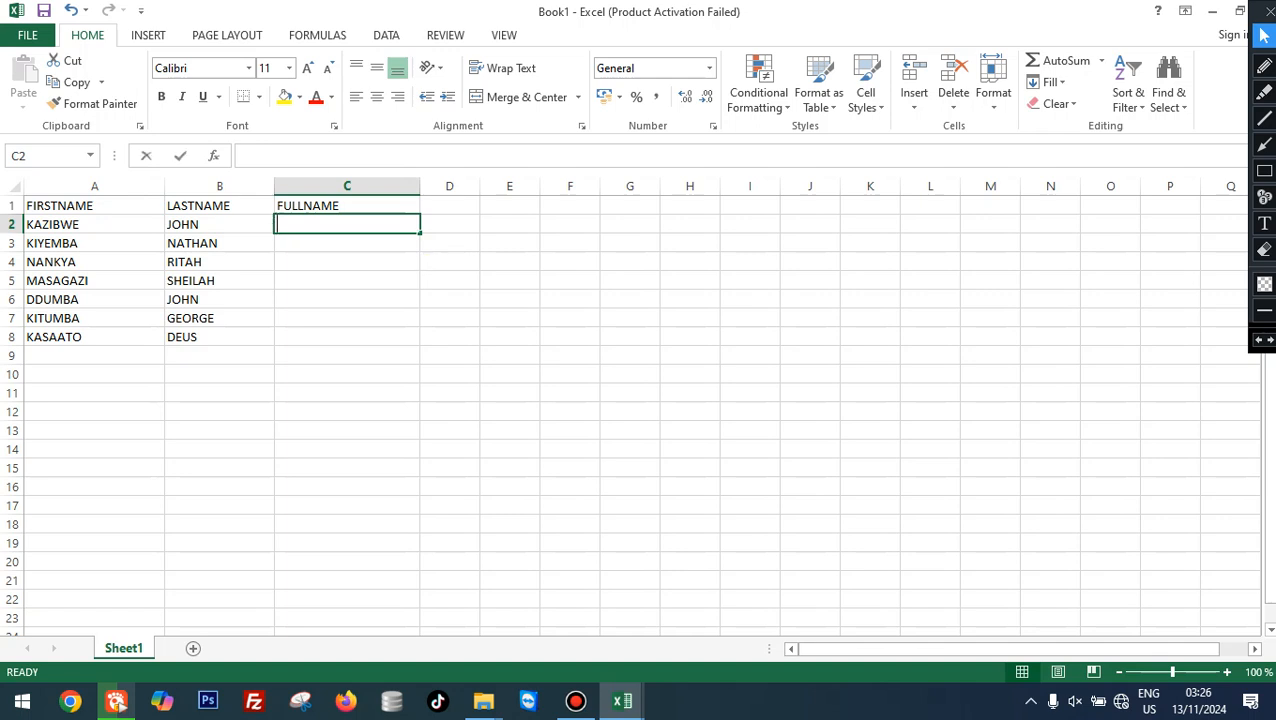
{"action": "type", "text": "=A2"}
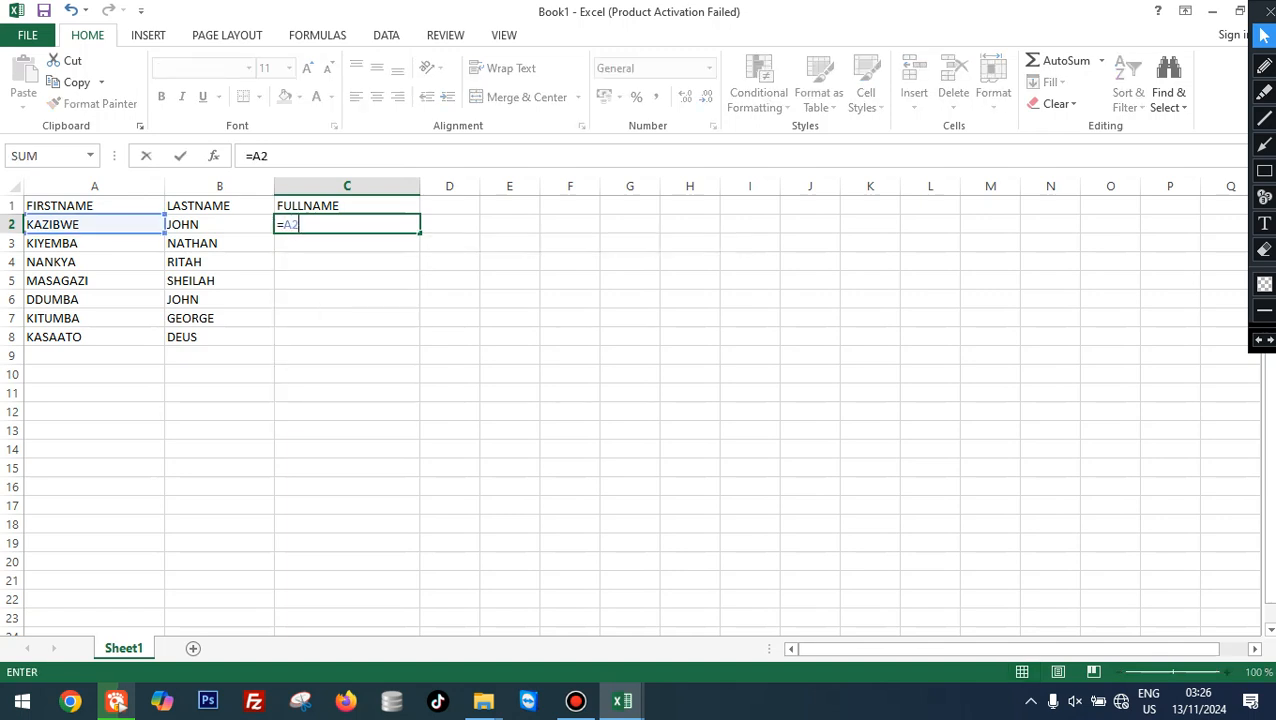
{"action": "type", "text": "&"}
{"action": "type", "text": "\" \"&B2"}
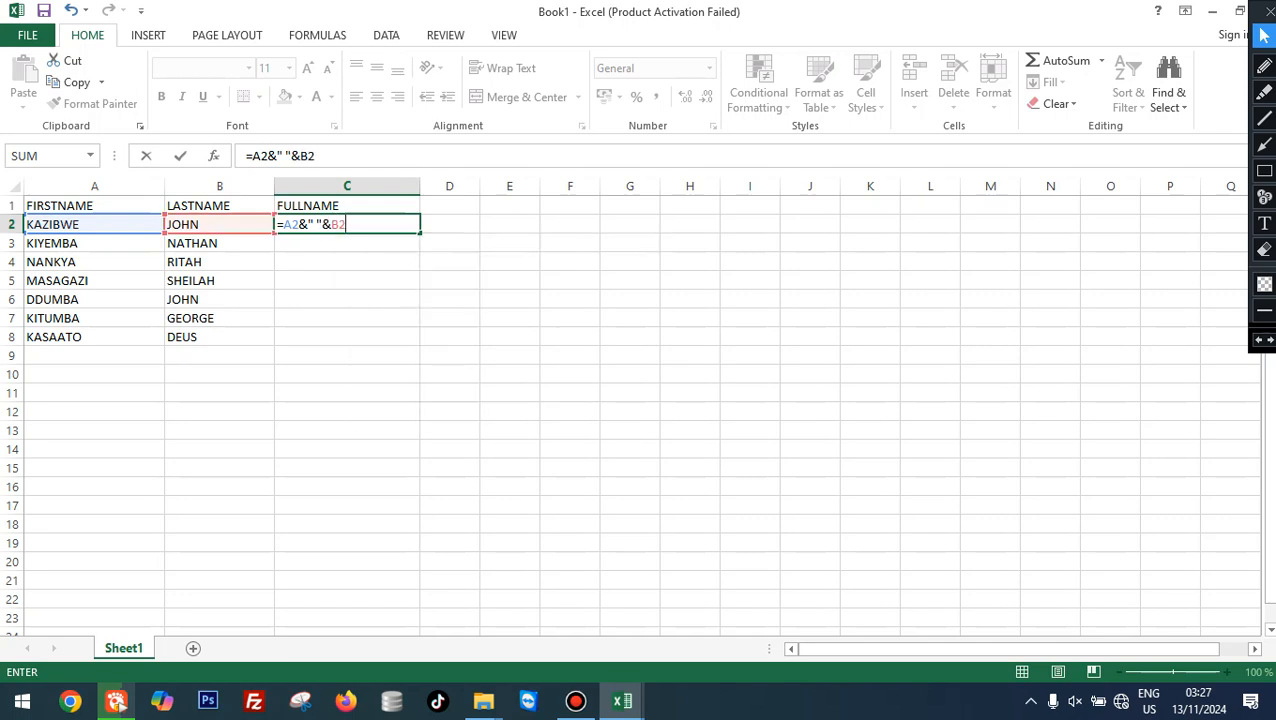
{"action": "key", "text": "Return"}
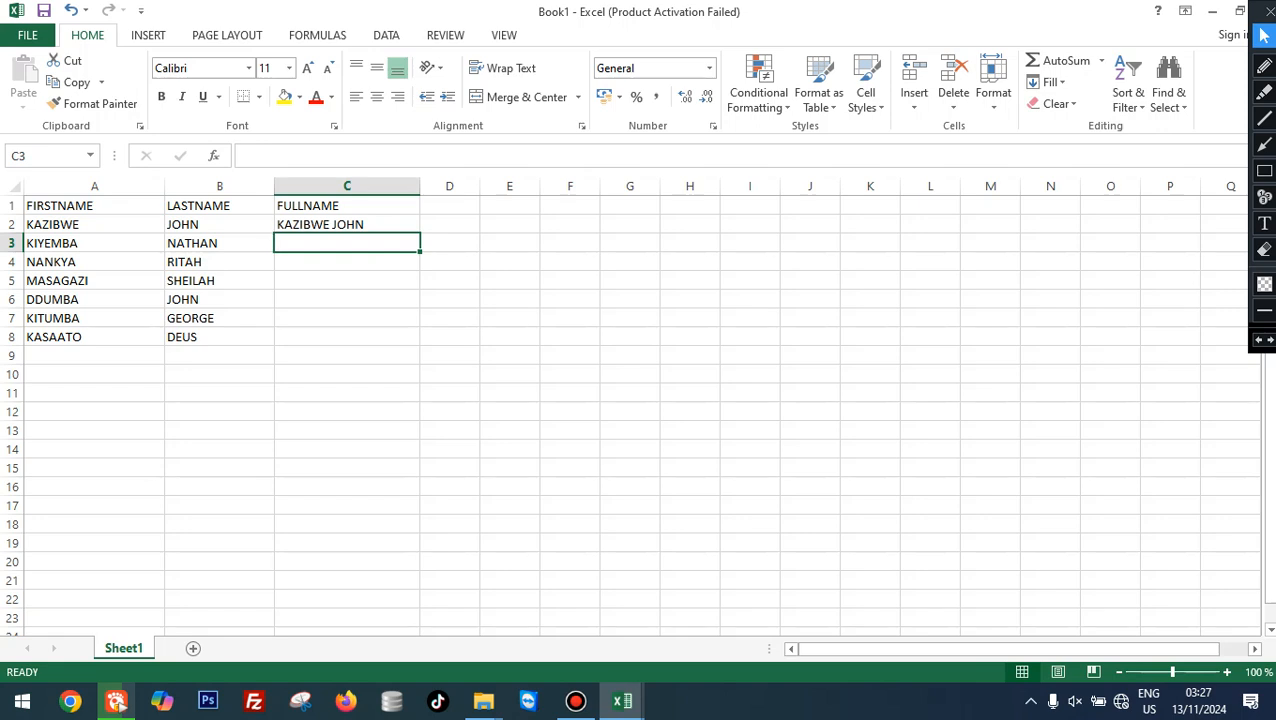
{"action": "key", "text": "Up"}
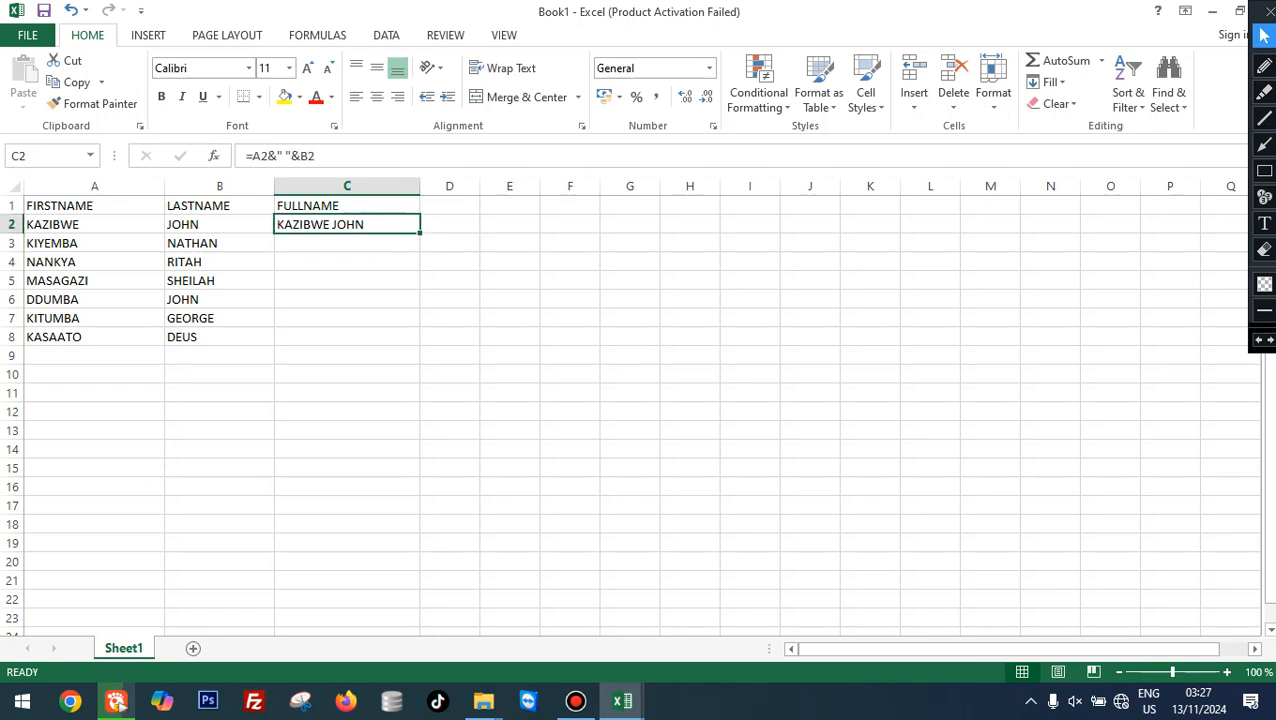
{"action": "left_click_drag", "start_coordinate": [420, 233], "coordinate": [420, 345]}
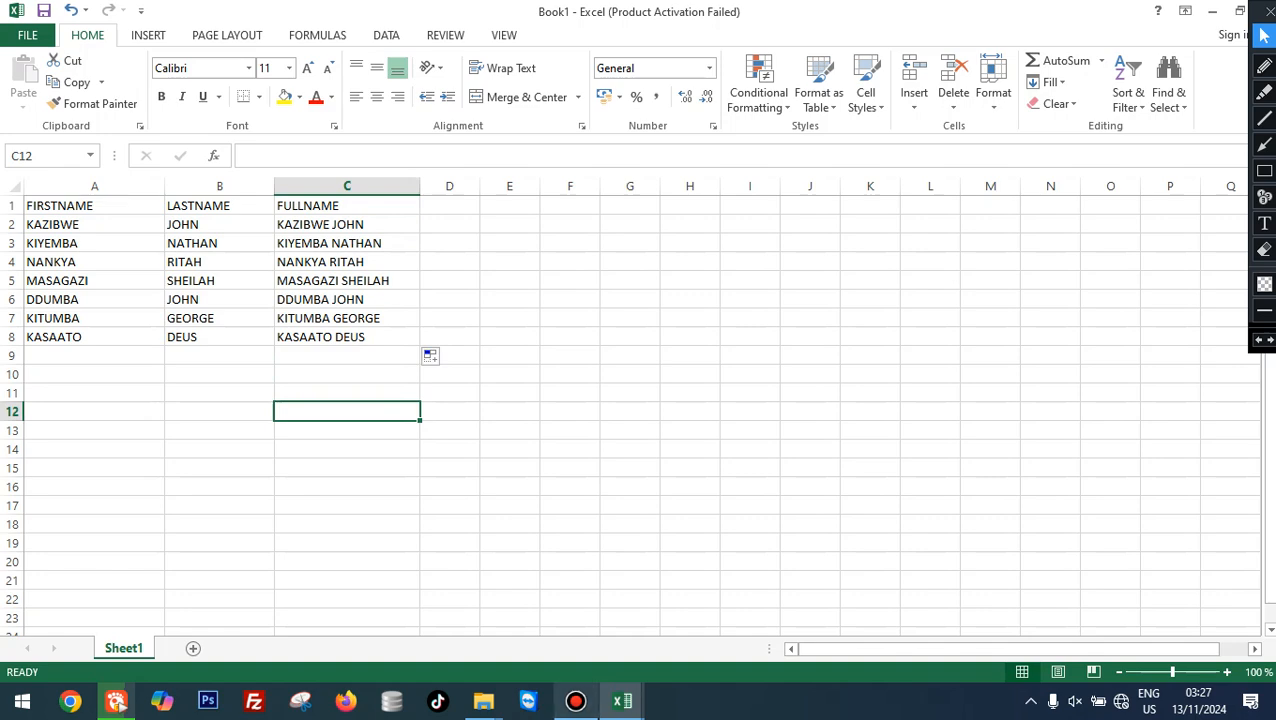
Switch back to the excel.xlsx workbook and select cell B11 to review the split names
{"action": "mouse_move", "coordinate": [622, 700]}
{"action": "left_click", "coordinate": [512, 612]}
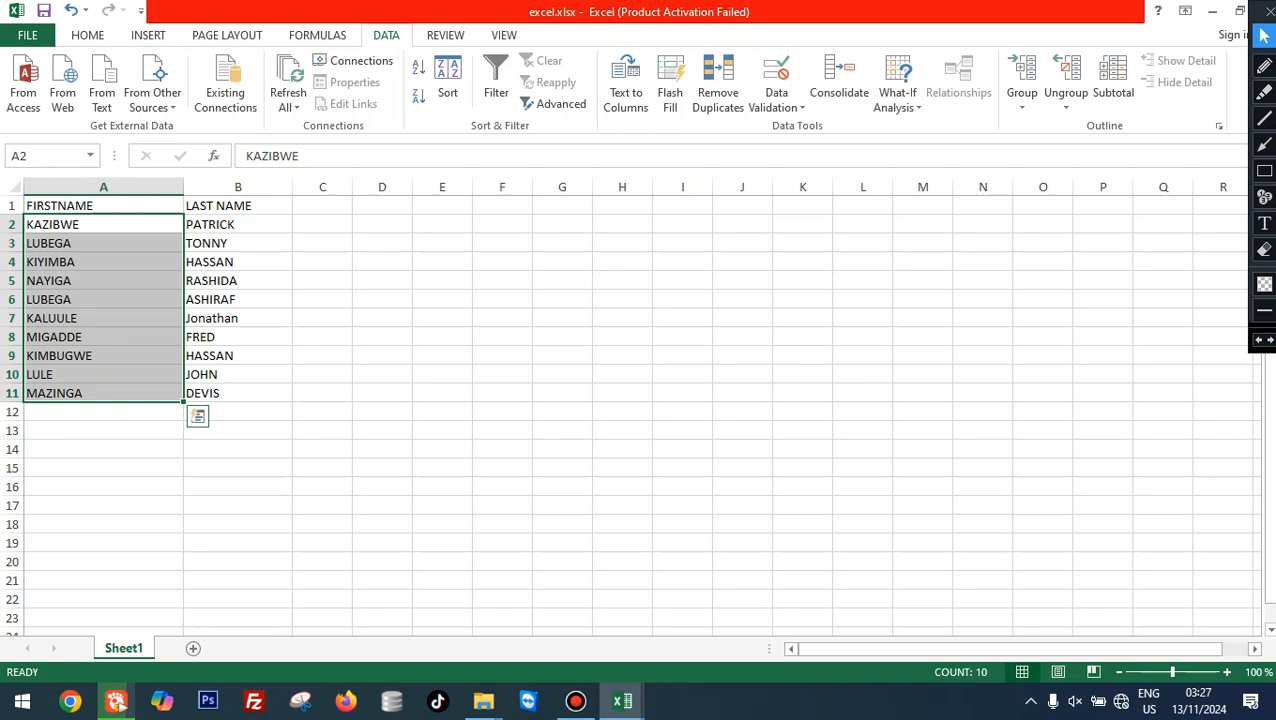
{"action": "left_click", "coordinate": [225, 393]}
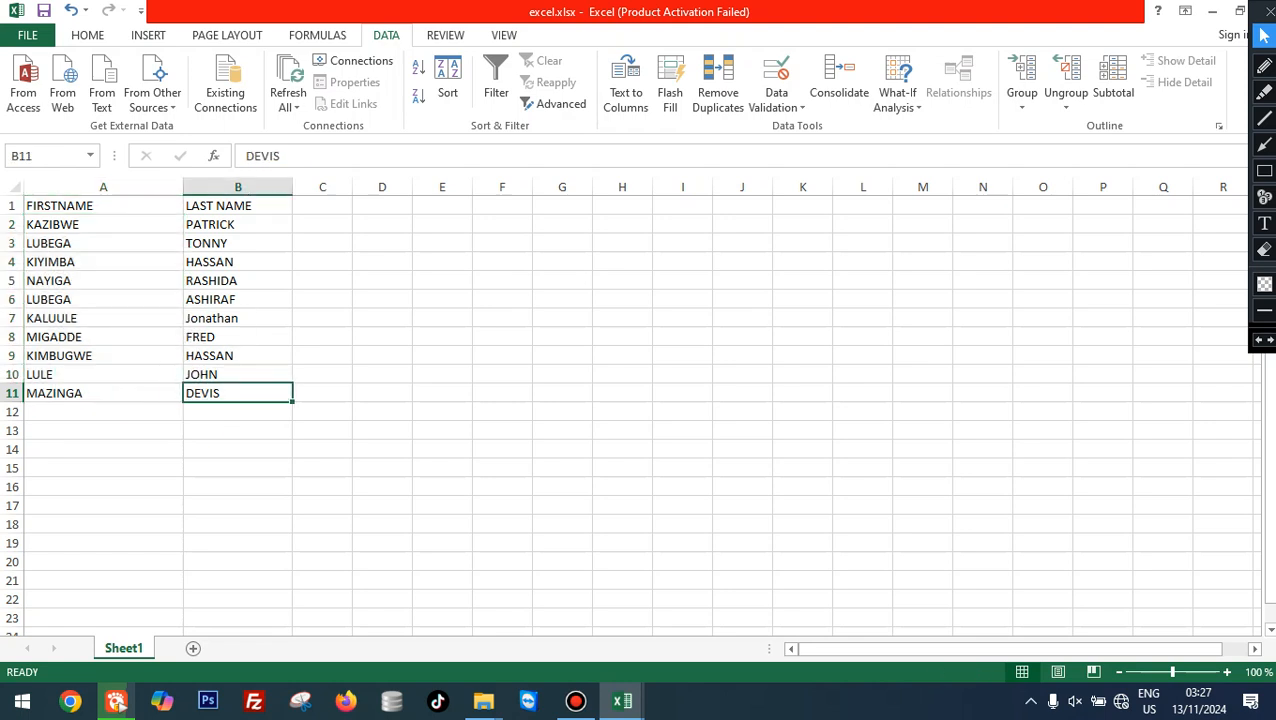